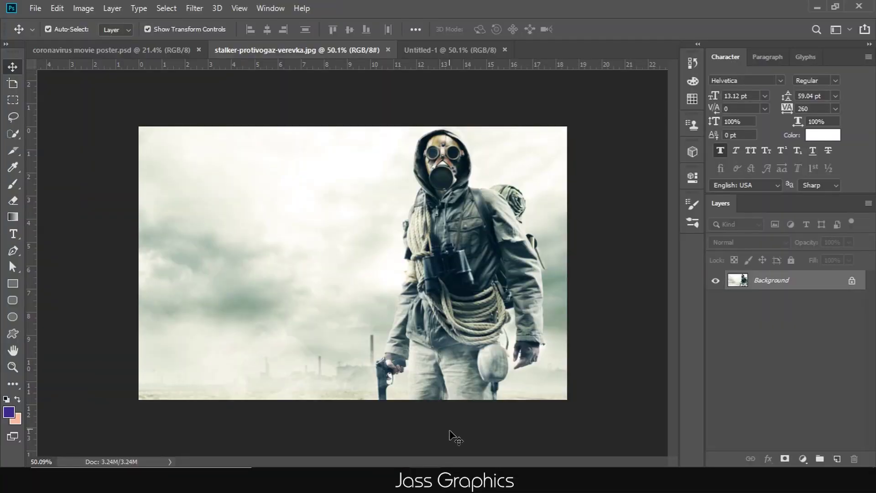
Step: Create a new 1330 px-wide landscape document for the gas-mask figure
key("ctrl+n")
type("1330")
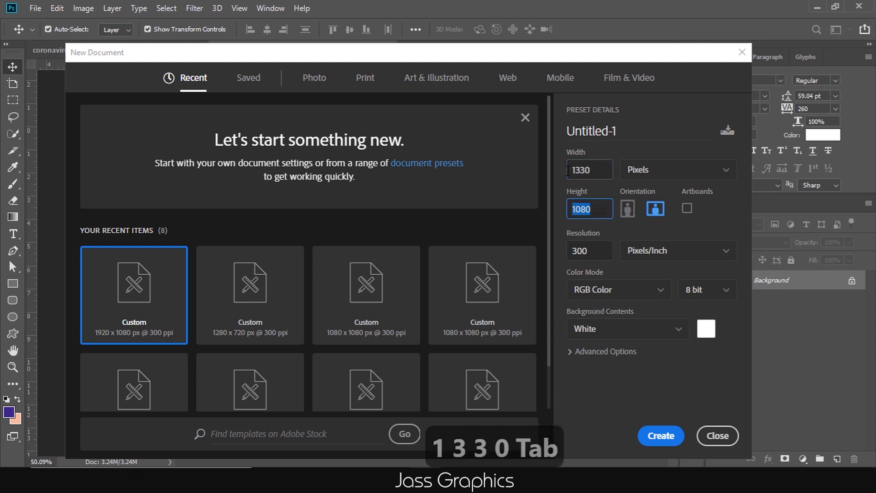
type("852")
left_click(640, 432)
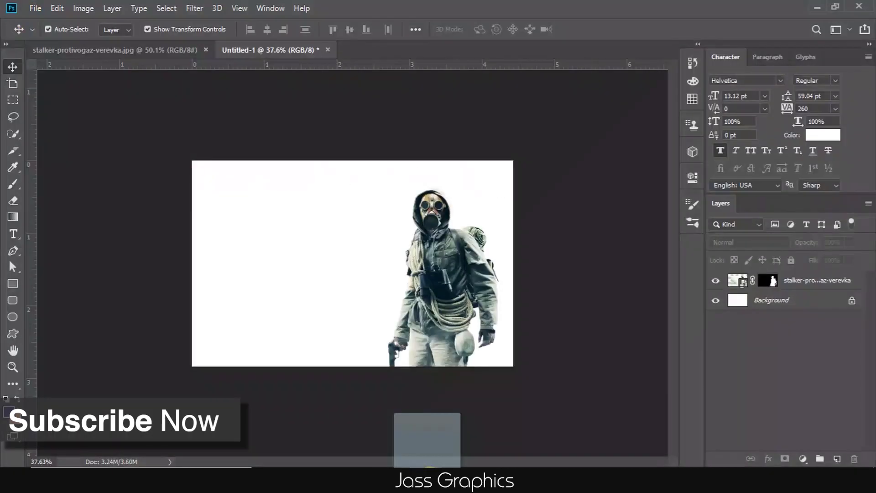
Step: Scale cloud image 1 to fill the canvas below the figure, then drag in the second cloud photo
left_click_drag(420, 431, 411, 334)
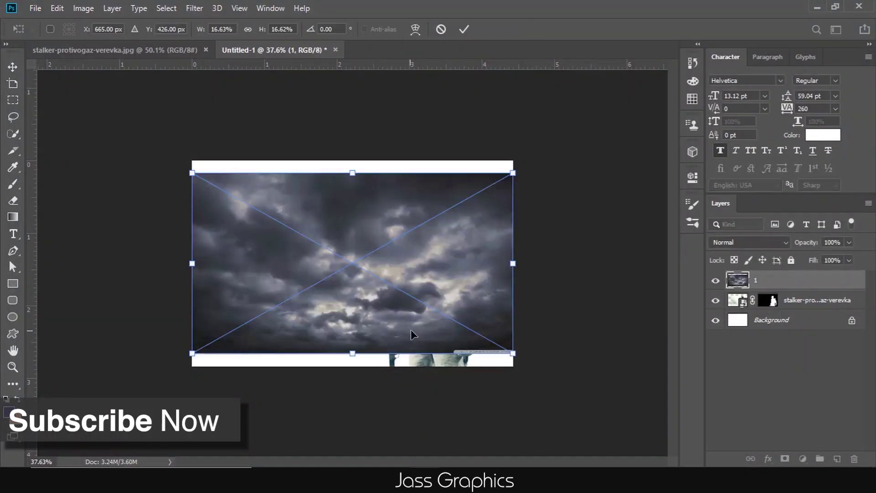
left_click_drag(192, 172, 169, 160)
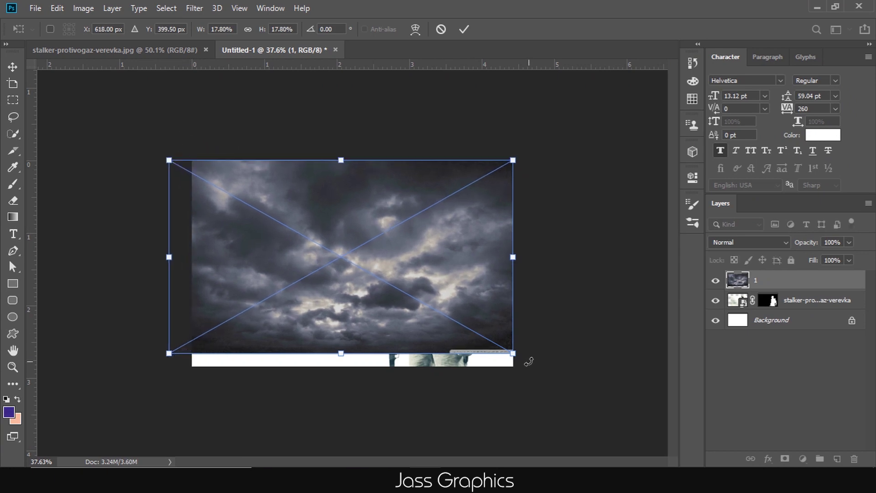
mouse_move(513, 353)
left_mouse_down()
mouse_move(543, 382)
mouse_move(545, 374)
left_mouse_up()
key("Return")
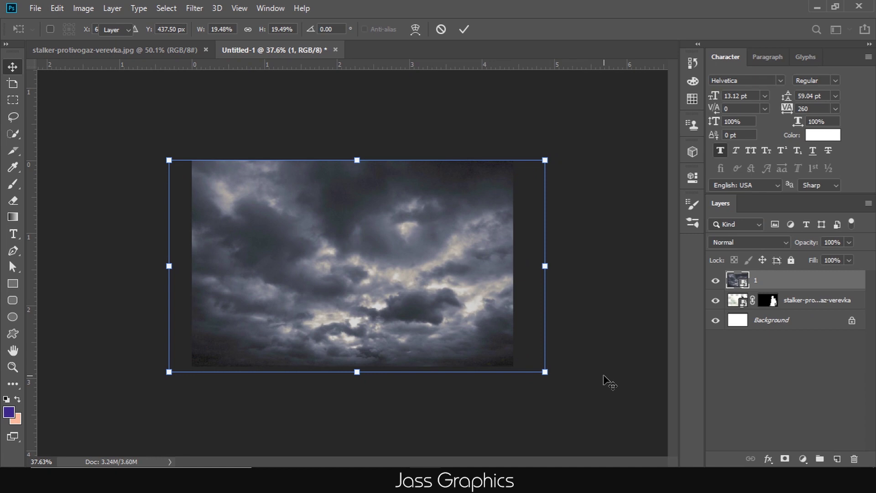
left_click_drag(787, 283, 787, 306)
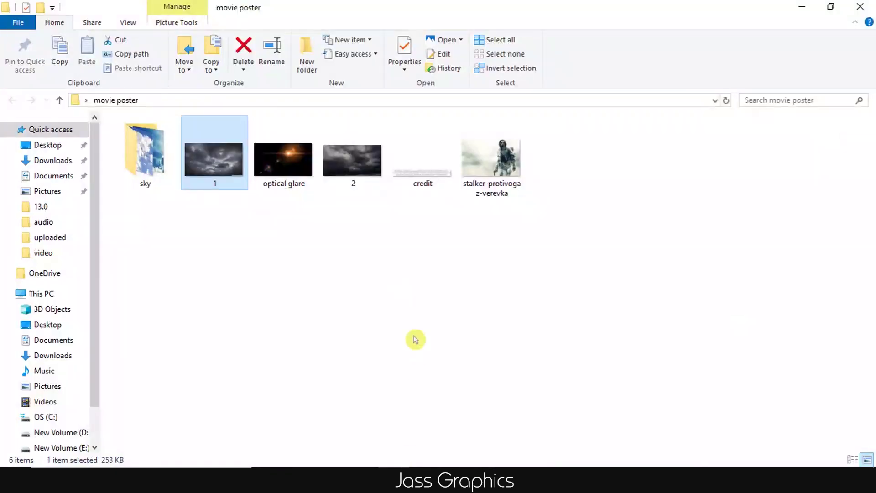
mouse_move(351, 165)
left_mouse_down()
mouse_move(421, 465)
mouse_move(437, 319)
left_mouse_up()
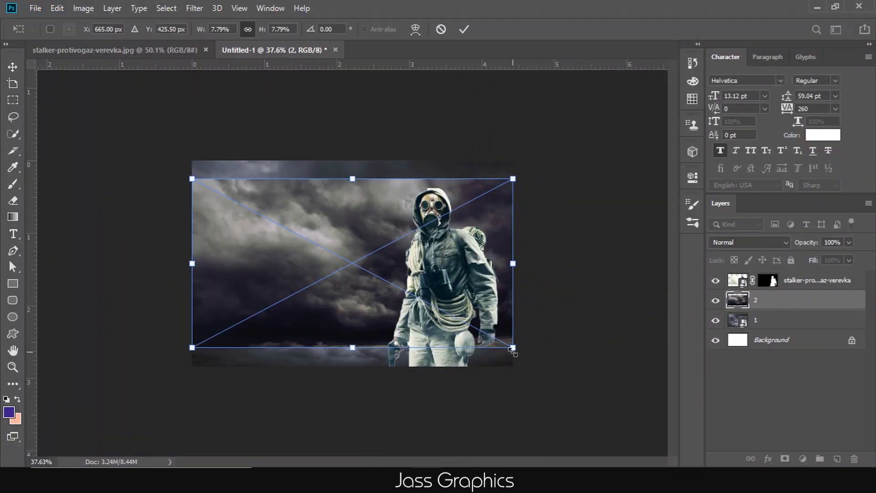
Step: Scale cloud layer 2 past the canvas edges and set its blend mode to Lighten
left_click_drag(513, 349, 567, 371)
mouse_move(191, 177)
left_mouse_down()
mouse_move(174, 130)
mouse_move(177, 140)
mouse_move(151, 149)
left_mouse_up()
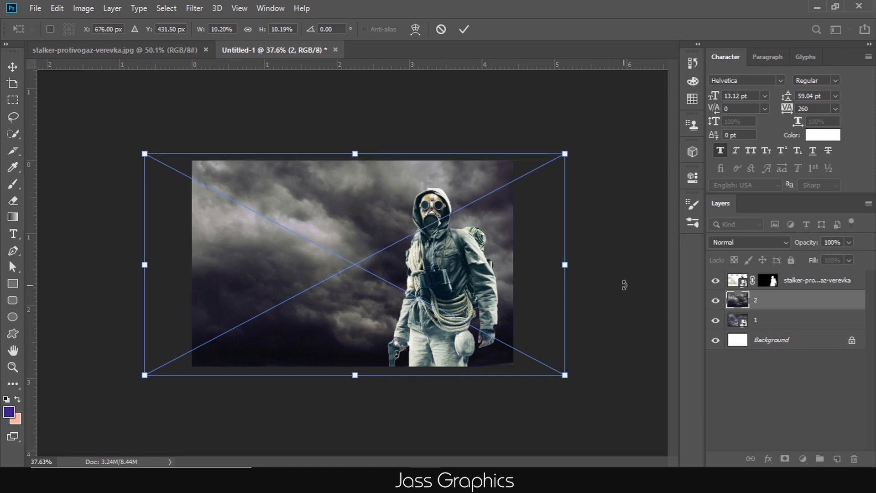
key("Return")
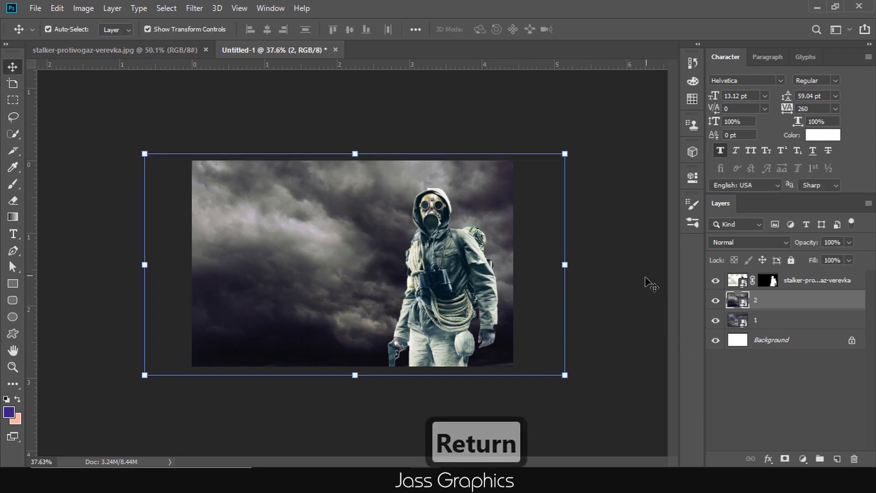
left_click(749, 242)
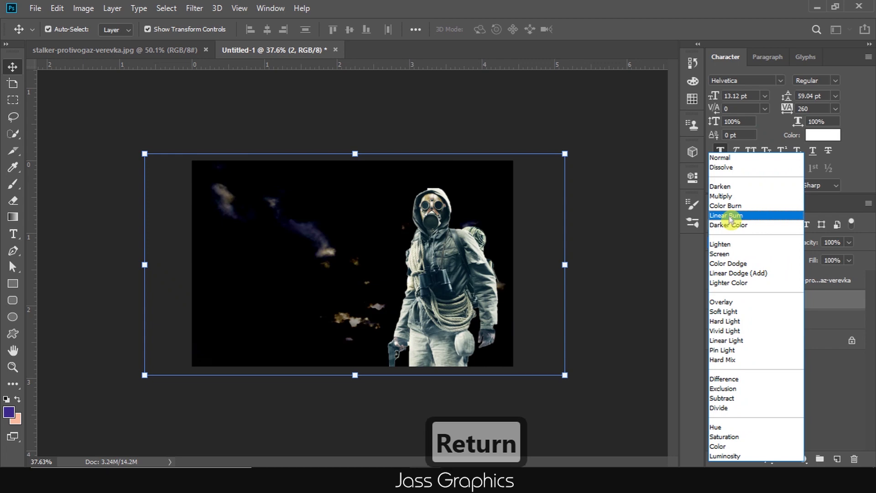
left_click(720, 244)
left_click(626, 264)
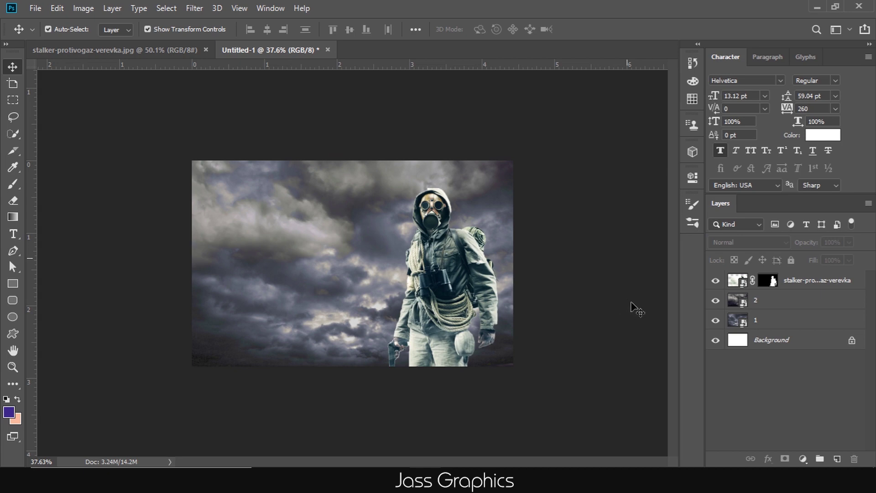
left_click(768, 281)
Step: Add a Levels adjustment layer to the poster
left_click(643, 409)
left_click(802, 459)
left_click(793, 279)
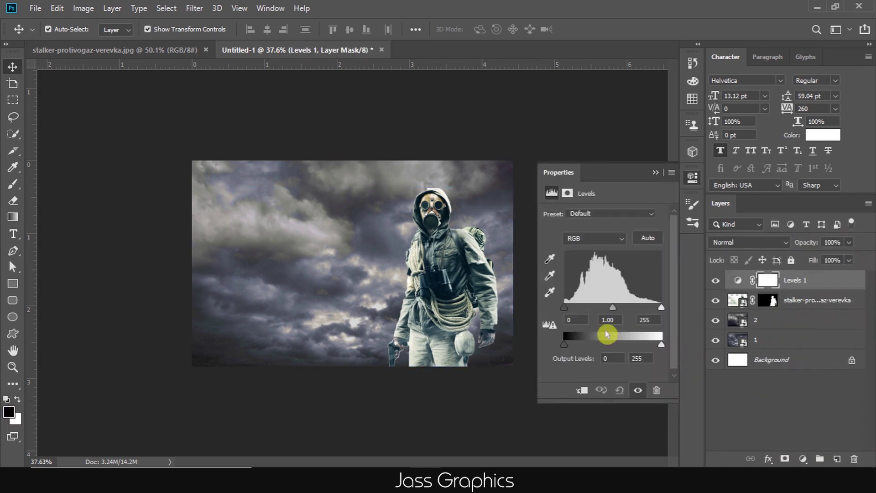
mouse_move(573, 311)
left_mouse_down()
mouse_move(621, 313)
mouse_move(565, 309)
left_mouse_up()
left_click(655, 171)
Step: Add a Curves adjustment that lowers the highlights and lifts the darker tones
left_click(803, 458)
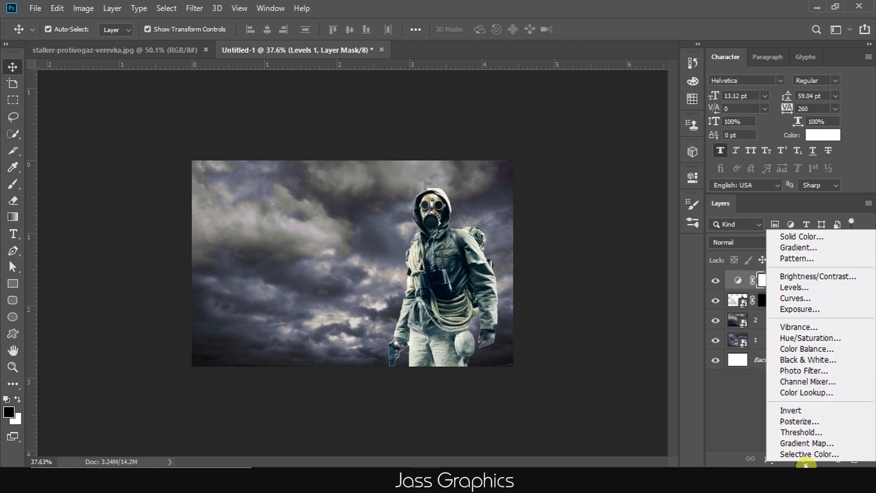
left_click(794, 301)
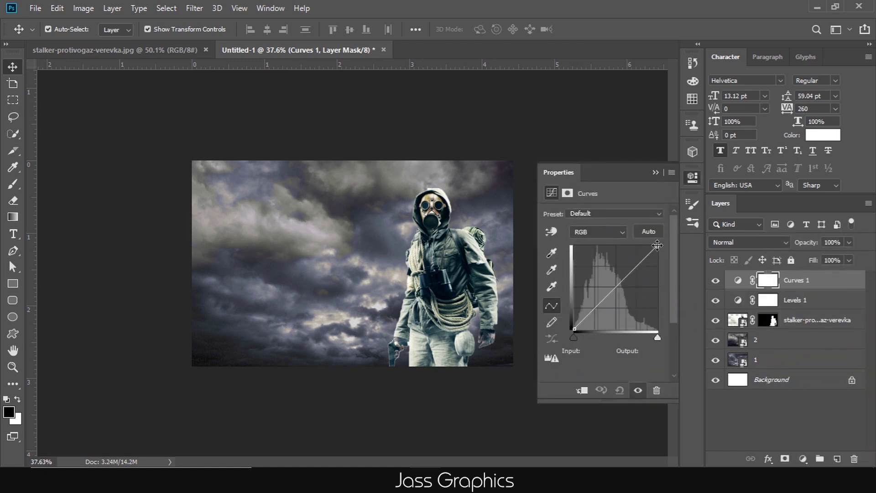
left_click_drag(656, 249, 637, 276)
left_click_drag(596, 309, 603, 297)
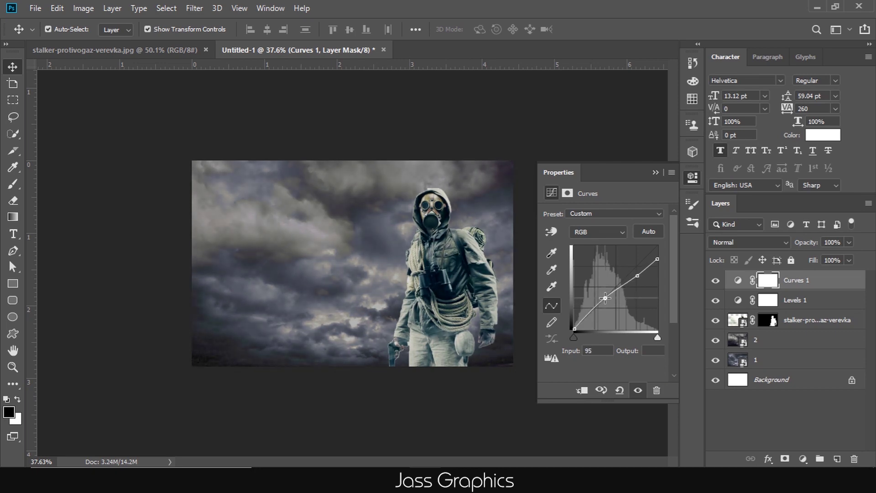
Step: Add a Color Balance layer with Cyan-Red midtones at -17
left_click(803, 459)
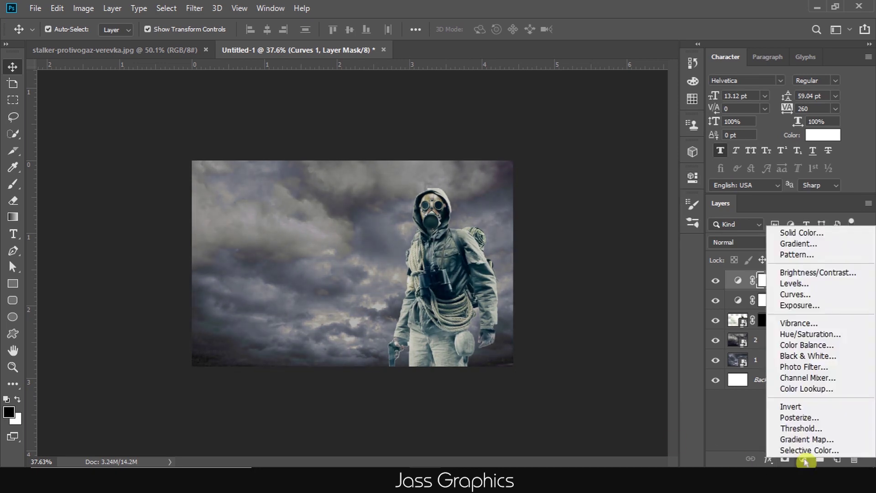
left_click(804, 346)
left_click_drag(599, 238, 580, 246)
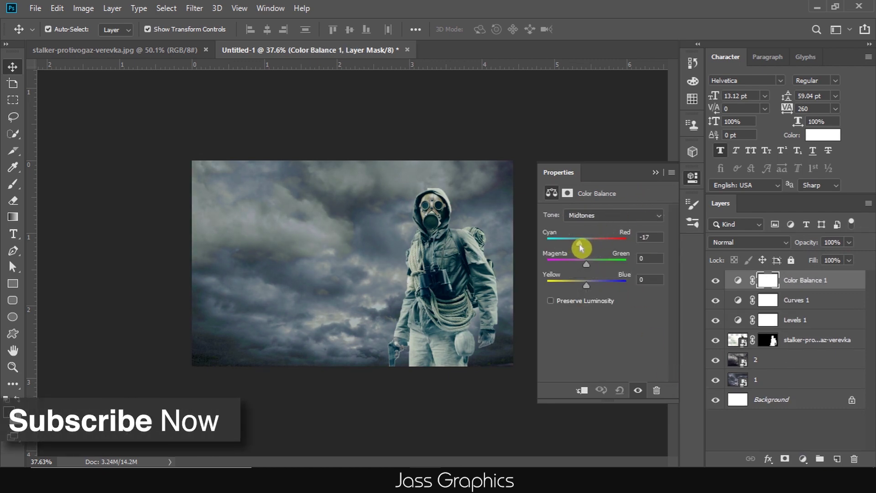
left_click(655, 172)
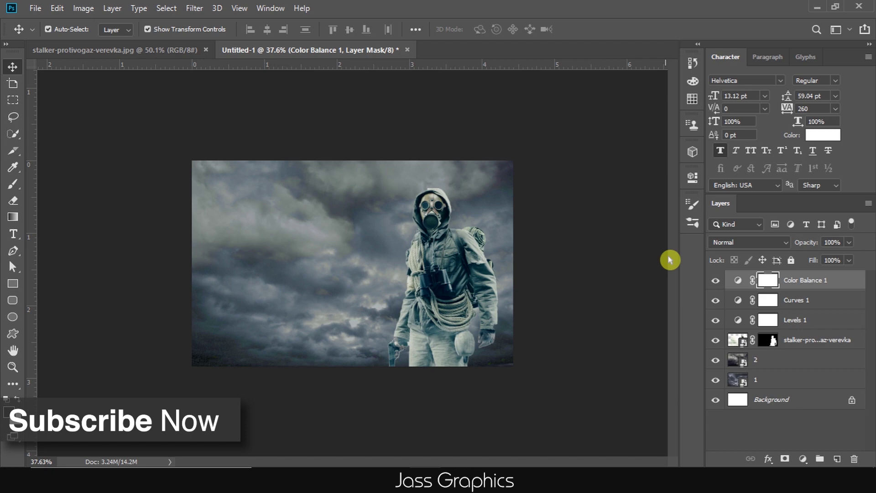
Step: Add a Color Lookup layer using the FuturisticBleak.3DL look
left_click(792, 459)
left_click(794, 392)
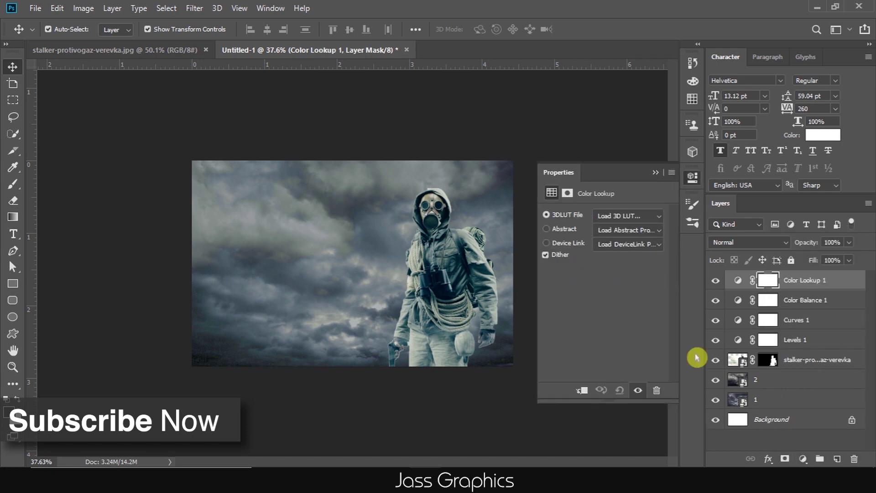
left_click(657, 216)
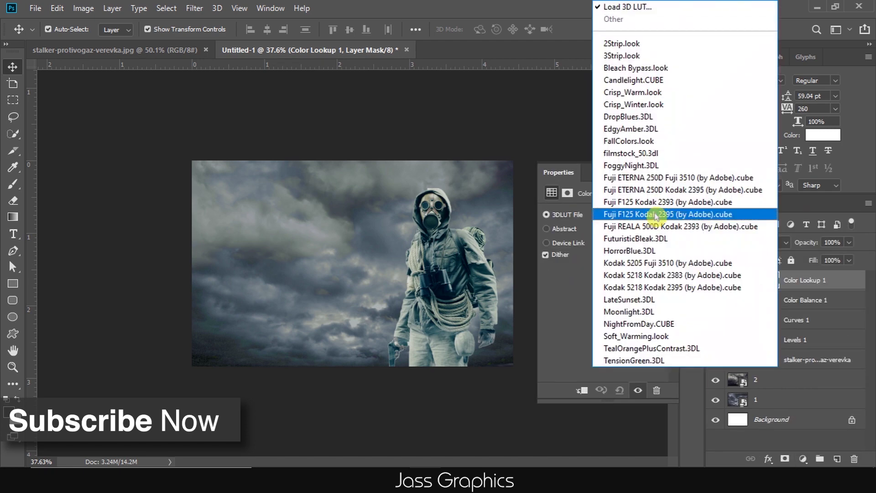
left_click(667, 239)
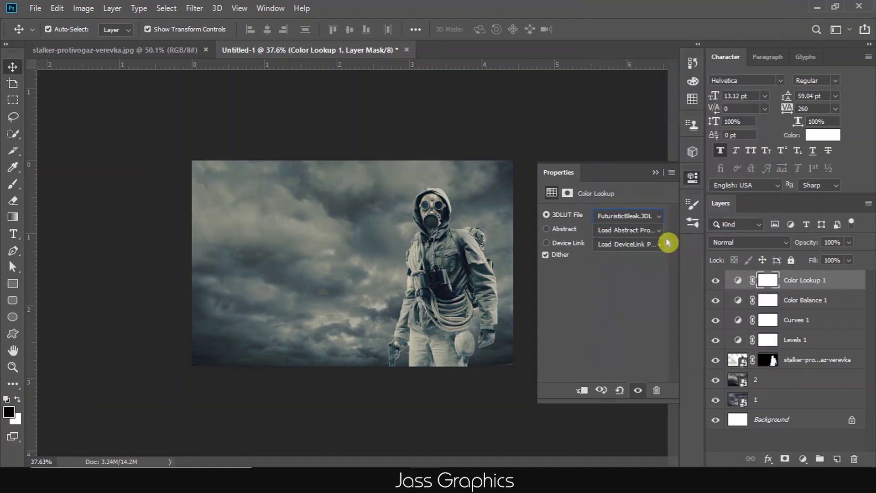
left_click(656, 173)
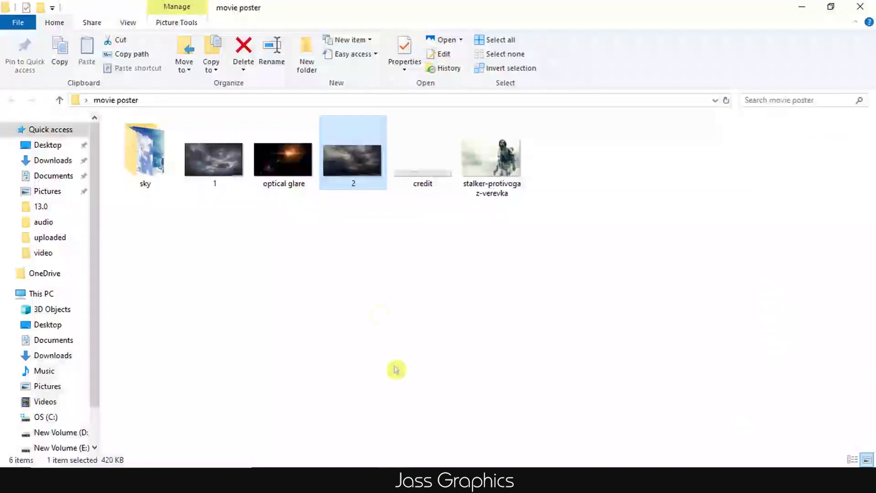
Step: Place the optical glare image, flipped horizontally and scaled to cover the canvas
mouse_move(286, 186)
left_mouse_down()
mouse_move(429, 431)
mouse_move(341, 269)
left_mouse_up()
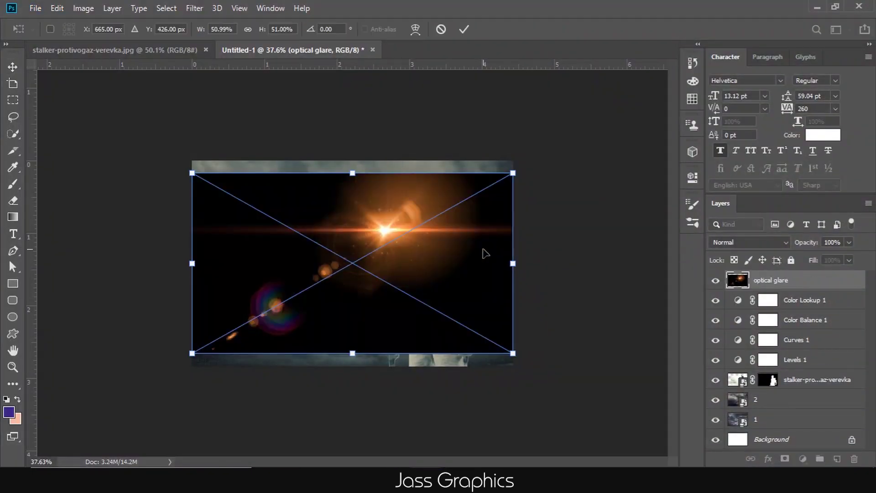
right_click(456, 272)
left_click(477, 419)
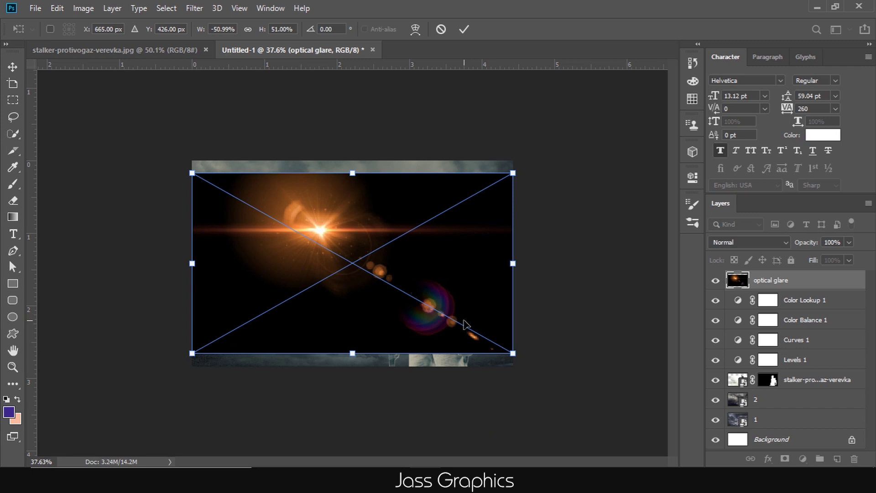
left_click_drag(192, 174, 212, 150)
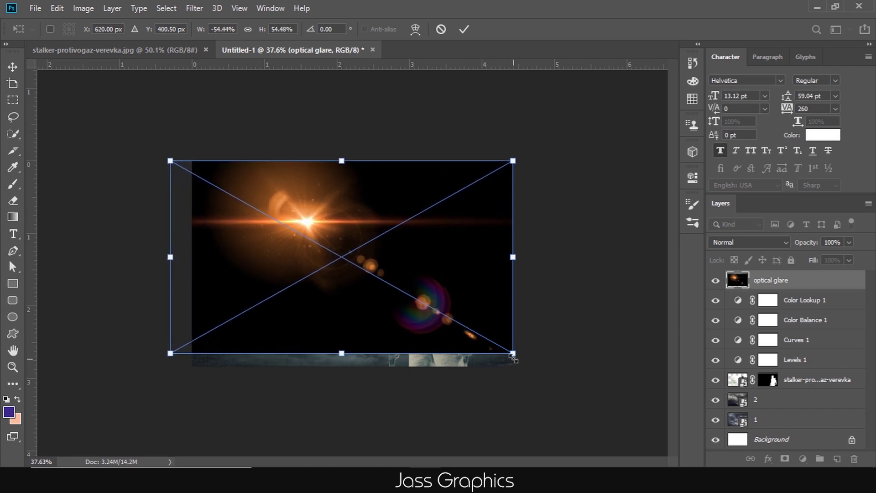
left_click_drag(514, 357, 539, 384)
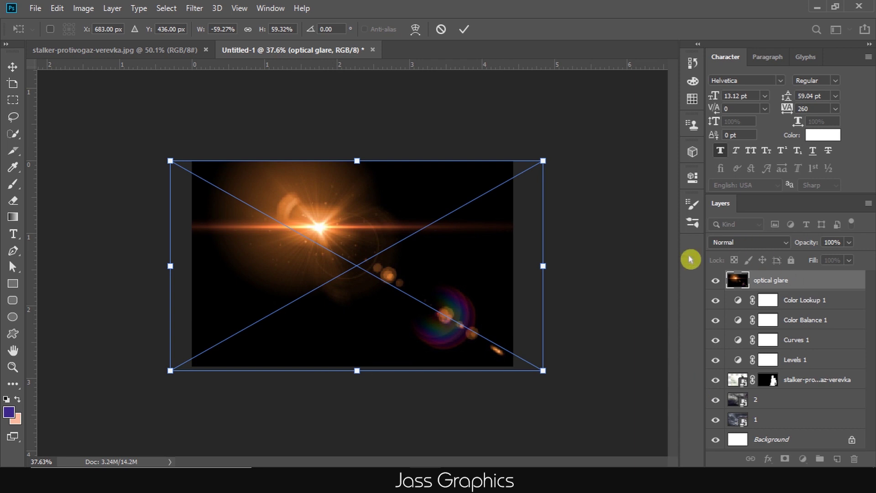
key("Return")
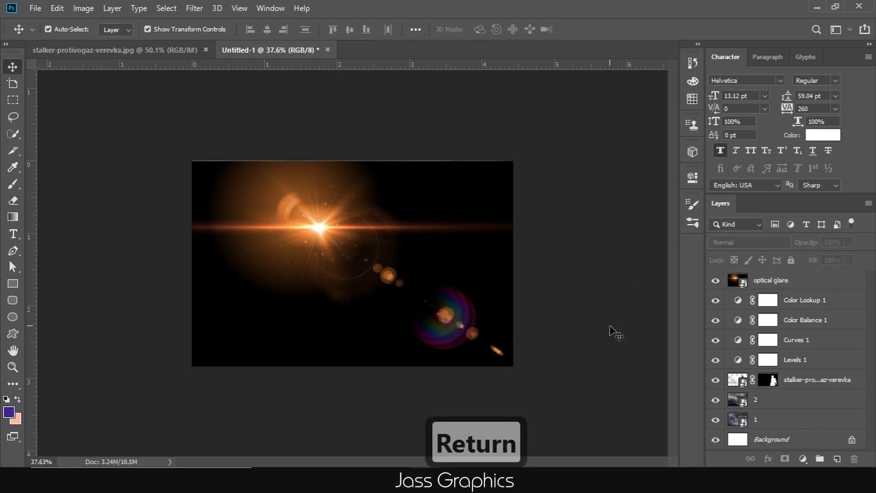
Step: Set the optical glare layer to Screen blend mode at about 57% opacity
left_click(773, 242)
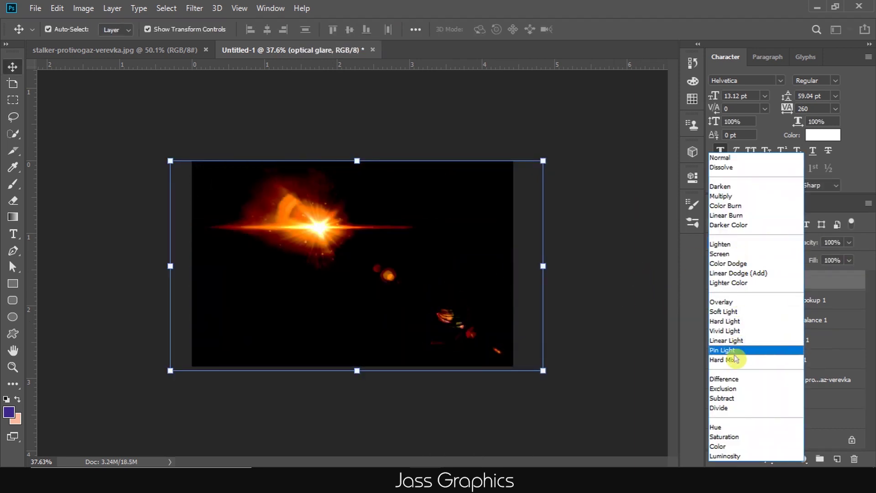
left_click(722, 253)
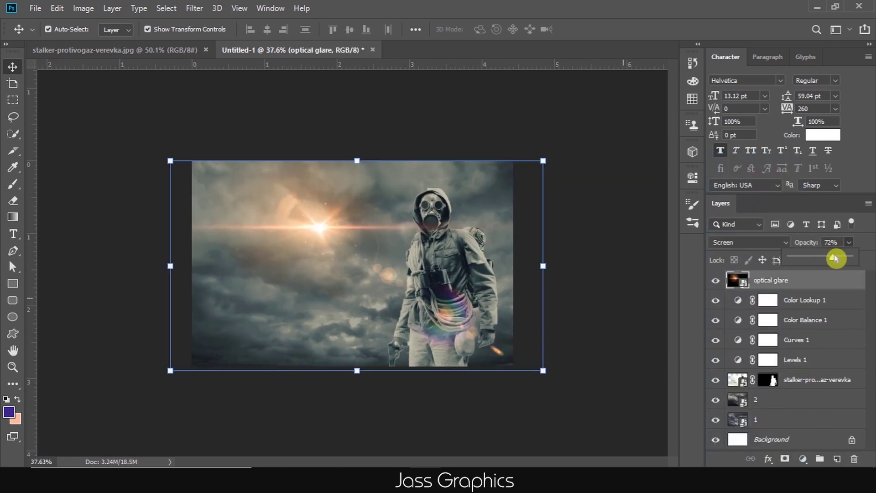
left_click_drag(834, 258, 838, 258)
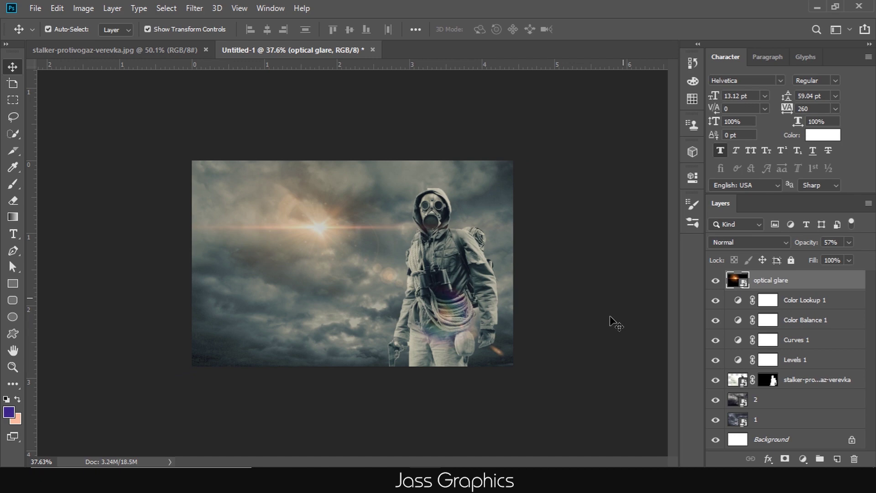
scroll(612, 322, "down", 2)
key("ctrl+t")
Step: Rescale the lens flare over the poster
key("Return")
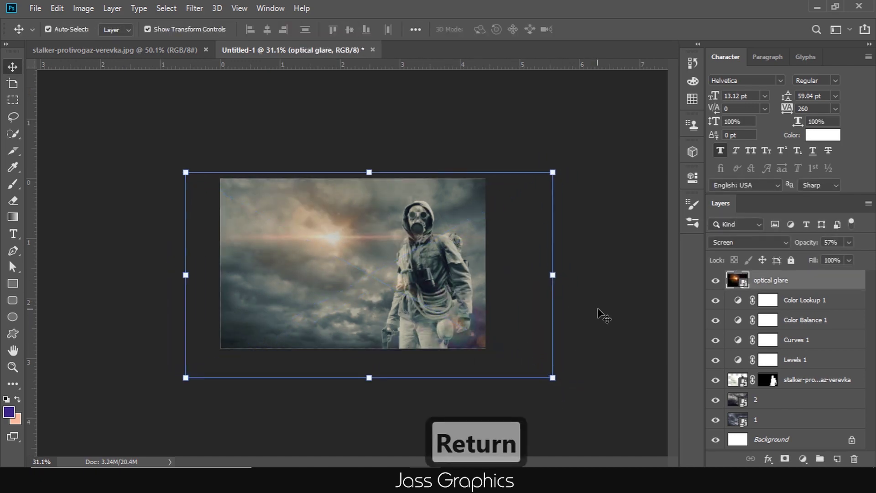
scroll(334, 254, "up", 3)
scroll(335, 254, "down", 2)
left_click_drag(645, 446, 597, 404)
key("Return")
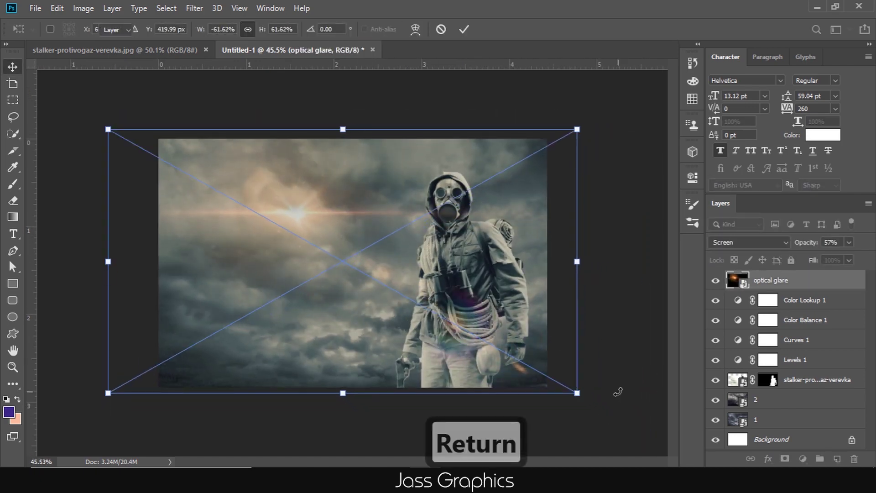
Step: Free-transform cloud layer 1 and shift cloud layer 2 to the left
mouse_move(528, 295)
left_mouse_down()
mouse_move(532, 323)
mouse_move(496, 336)
left_mouse_up()
key("ctrl+t")
key("Return")
key("alt+]")
key("ctrl+t")
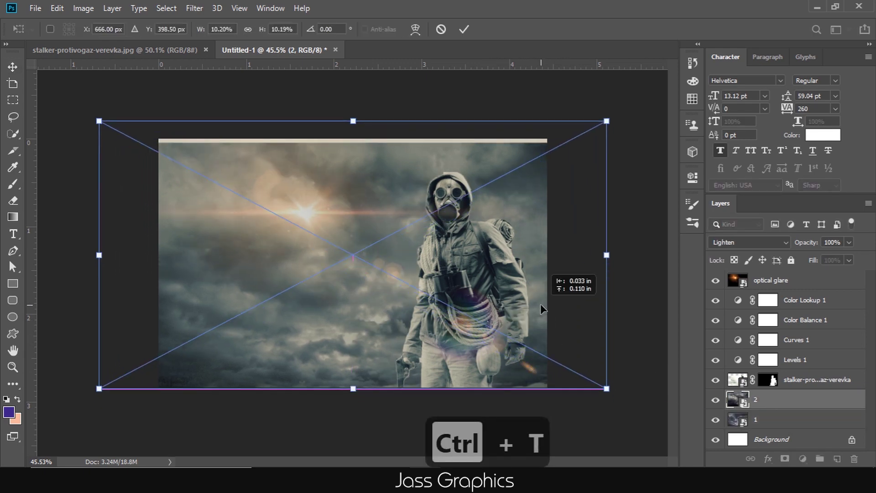
left_click_drag(540, 317, 515, 315)
key("Return")
scroll(333, 305, "down", 2)
scroll(333, 305, "up", 1)
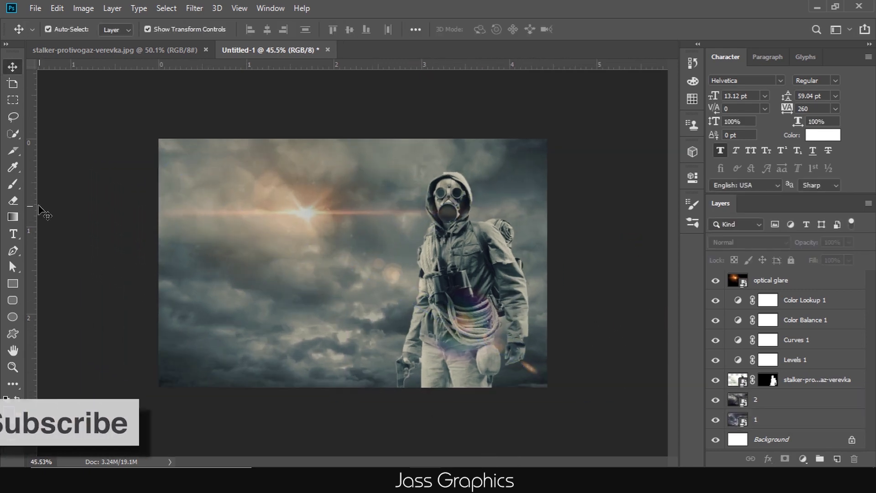
Step: Type THE at the upper left and duplicate it below as CORONAVIRUS
key("t")
left_click(250, 280)
type("THE")
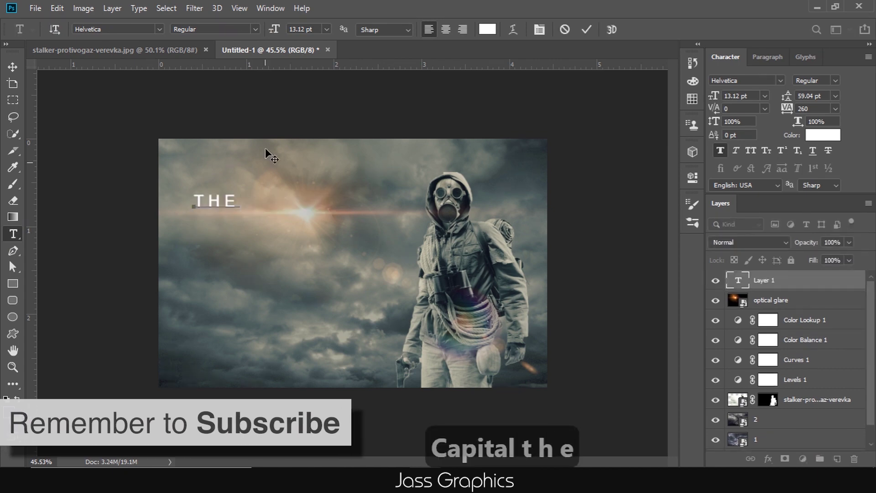
key("ctrl+Return")
left_click_drag(224, 202, 221, 223)
type("CORO")
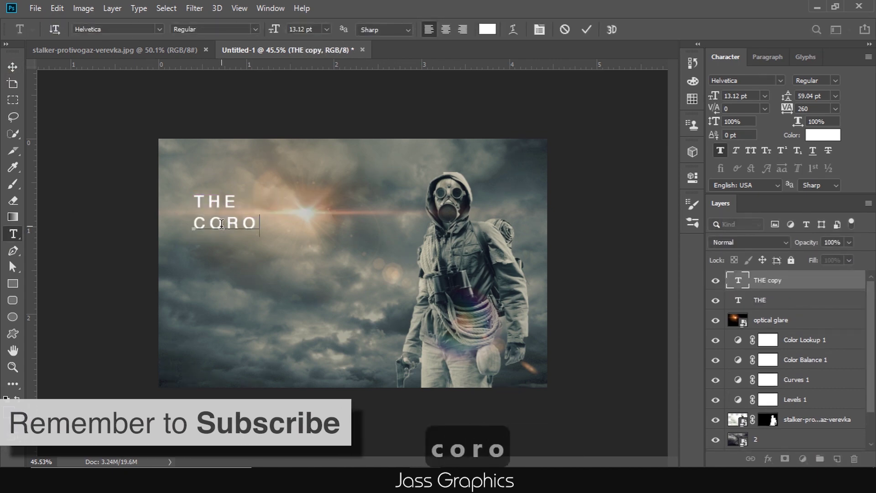
type("NAVIRUS")
left_click(12, 66)
Step: Set both titles to Helvetica Bold 24 pt, tracking 0, and nudge THE closer
left_click(214, 201)
left_click(255, 230, "shift")
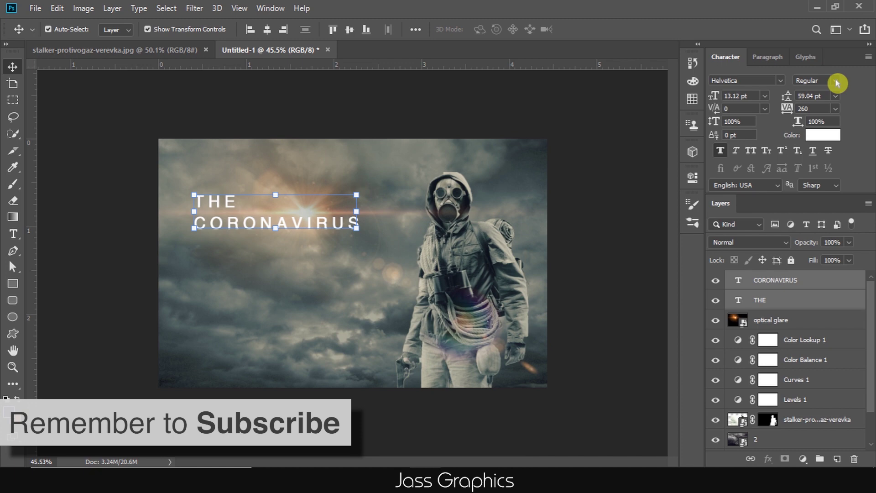
left_click(764, 96)
left_click(739, 208)
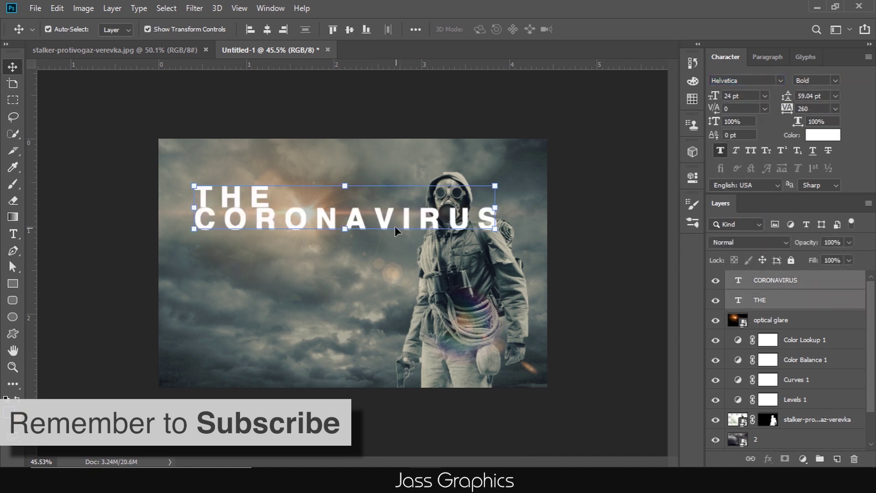
left_click(395, 236)
left_click(784, 110)
type("0")
key("Return")
left_click(760, 300)
left_click(784, 110)
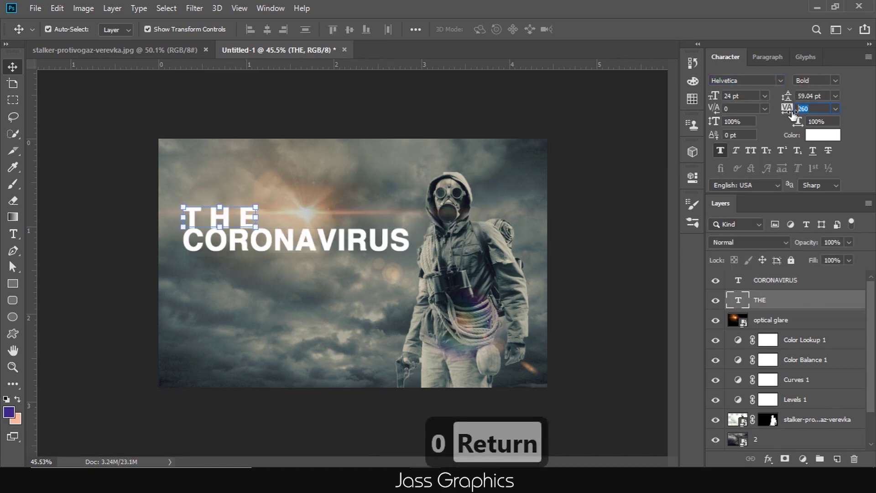
type("0")
key("Return")
scroll(205, 214, "up", 2)
left_click_drag(206, 214, 205, 222)
scroll(272, 266, "down", 3)
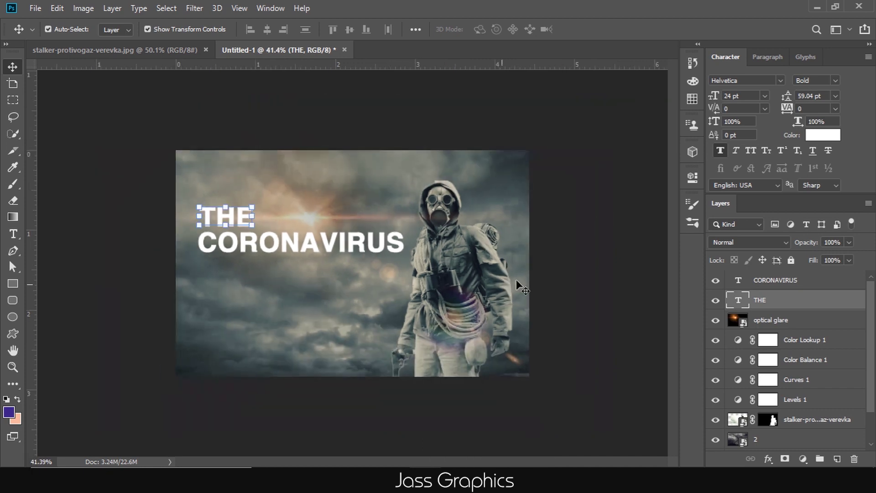
scroll(272, 267, "up", 1)
Step: Add subtitle BEAT WITH HEAT at Regular 10 pt, tracking 720, then duplicate THE above
left_click_drag(227, 250, 228, 277, "alt")
double_click(248, 270)
type("be")
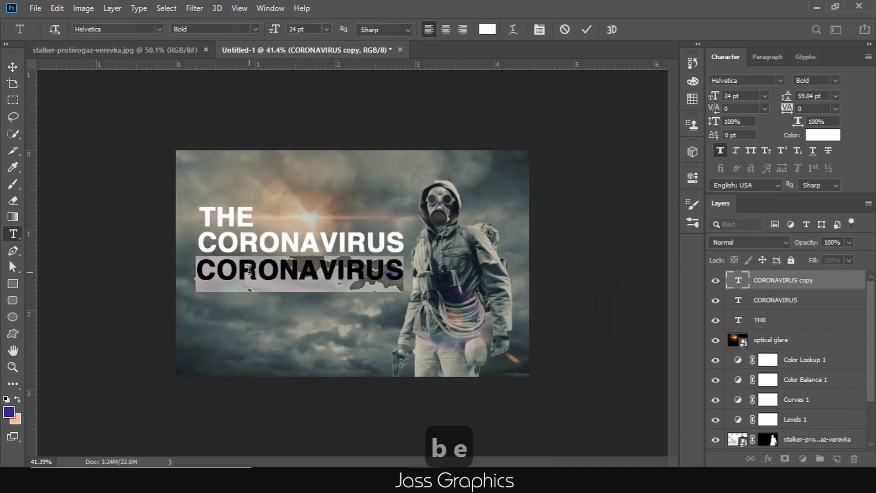
type("at with hear")
key("BackSpace")
key("ctrl+Return")
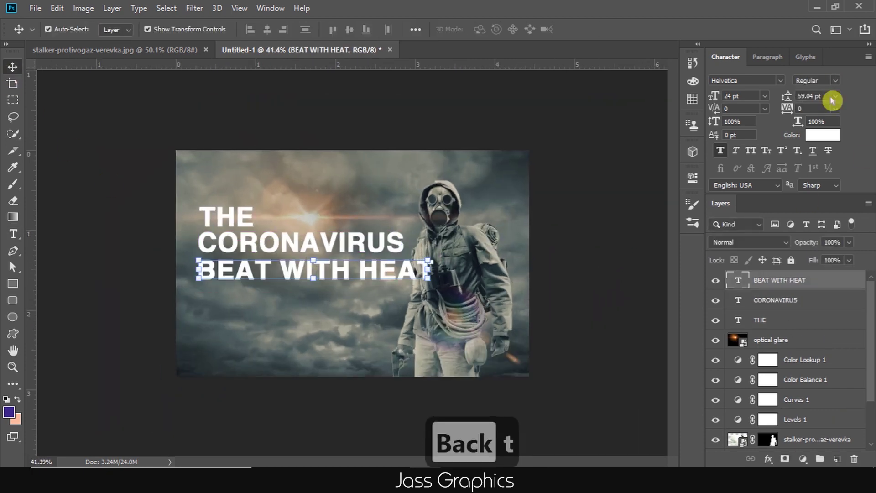
double_click(197, 273)
left_click(764, 96)
left_click(736, 164)
left_click(796, 112)
type("700")
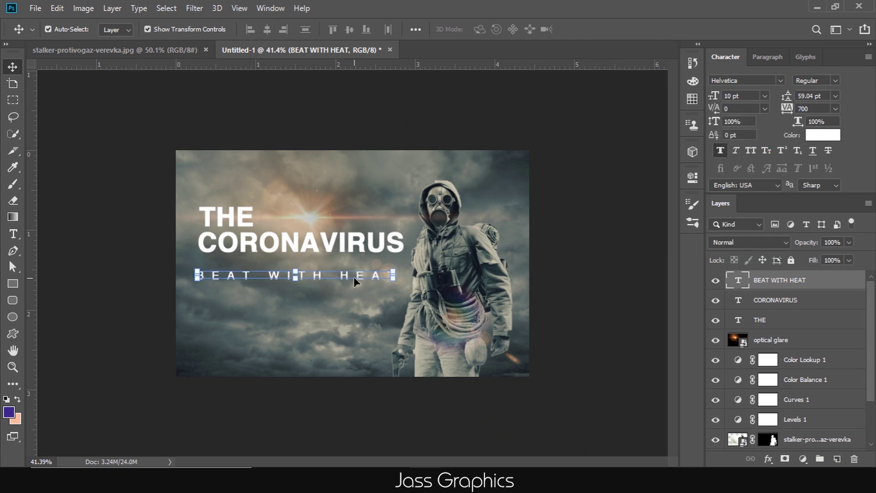
left_click(794, 117)
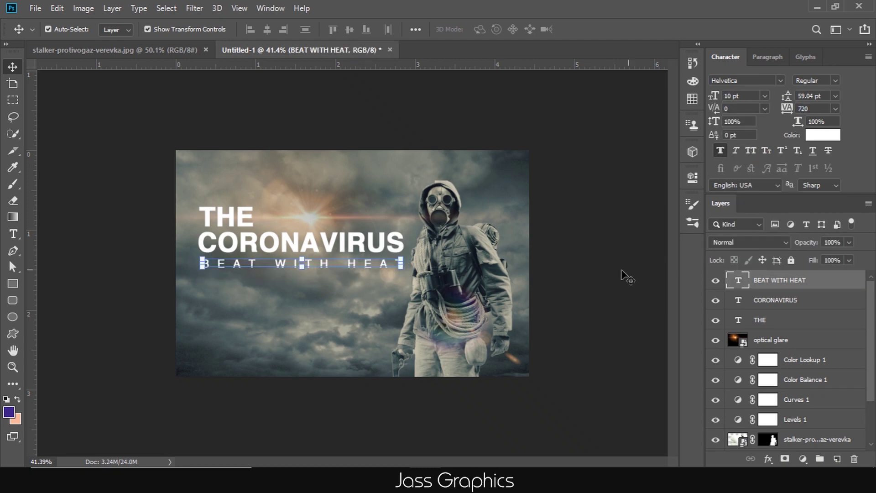
key("ctrl+0")
left_click_drag(189, 197, 189, 161, "alt")
Step: Turn a copy of THE into an 8 pt 'JASS GRAPHICS PRESENTS' line, then drag in the credit image
double_click(189, 161)
left_click(190, 160)
type("JASS")
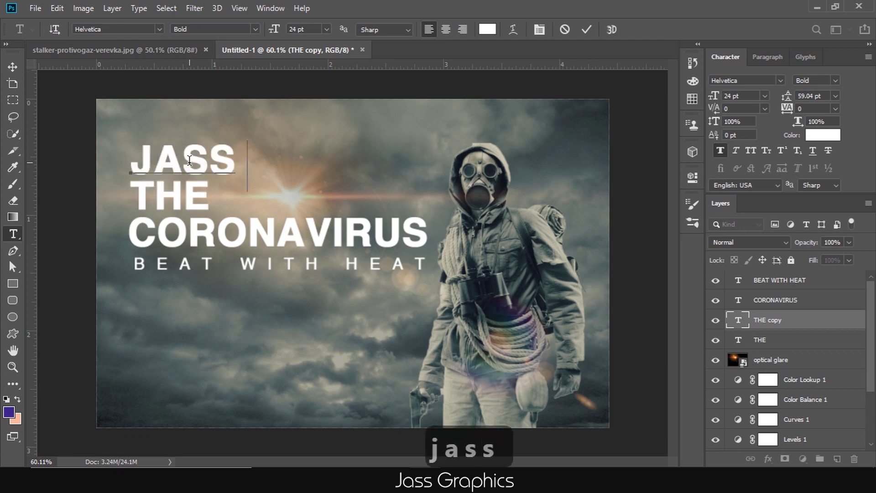
type("graphics")
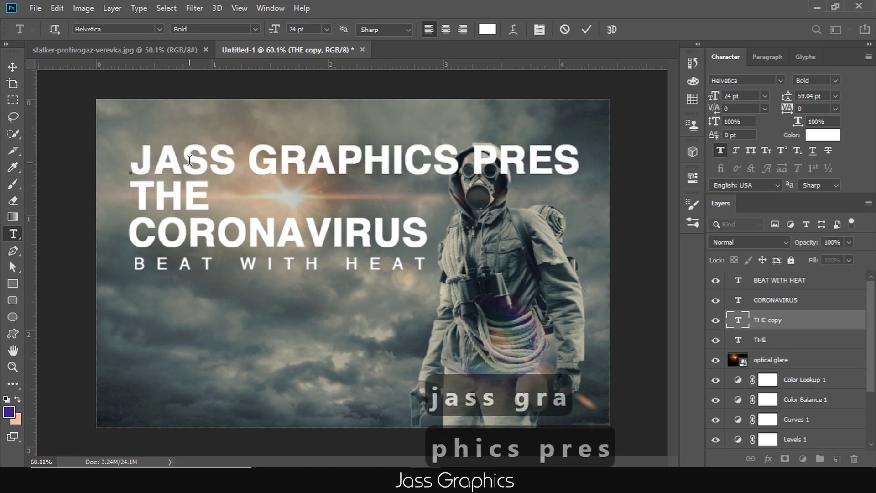
type("nts")
left_click(13, 67)
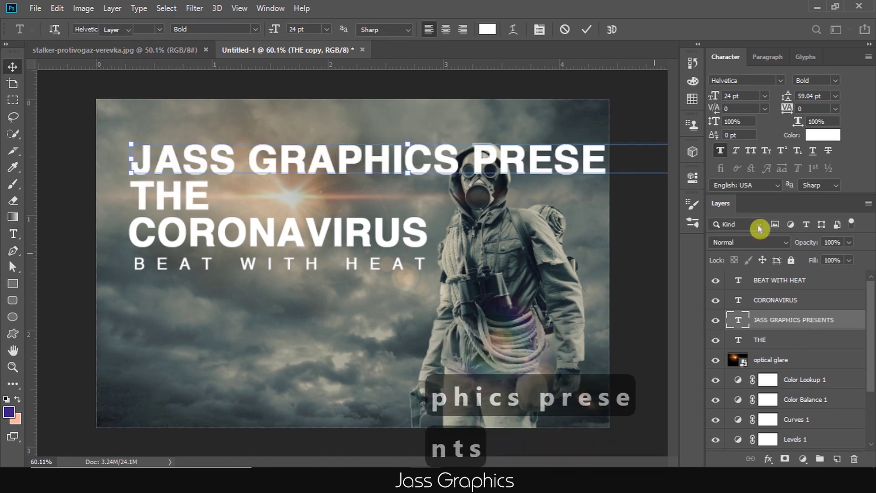
left_click(765, 96)
left_click(739, 127)
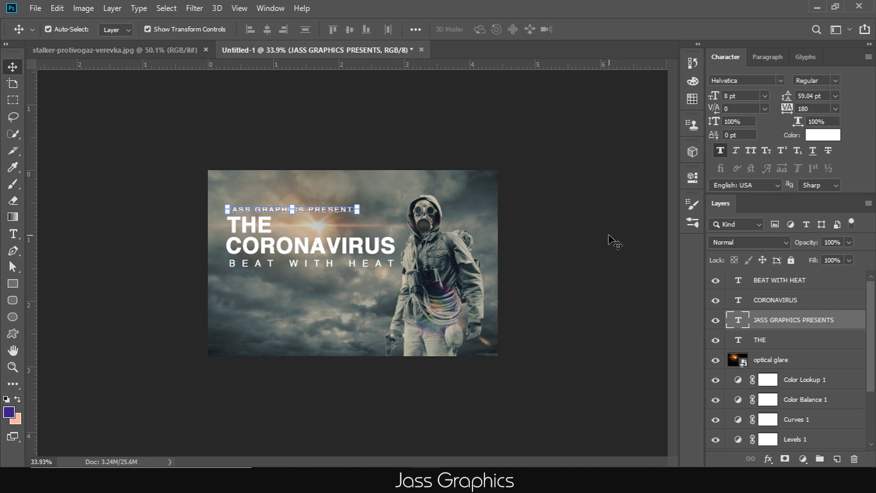
left_click(580, 254)
scroll(576, 268, "down", 1)
scroll(270, 310, "up", 1)
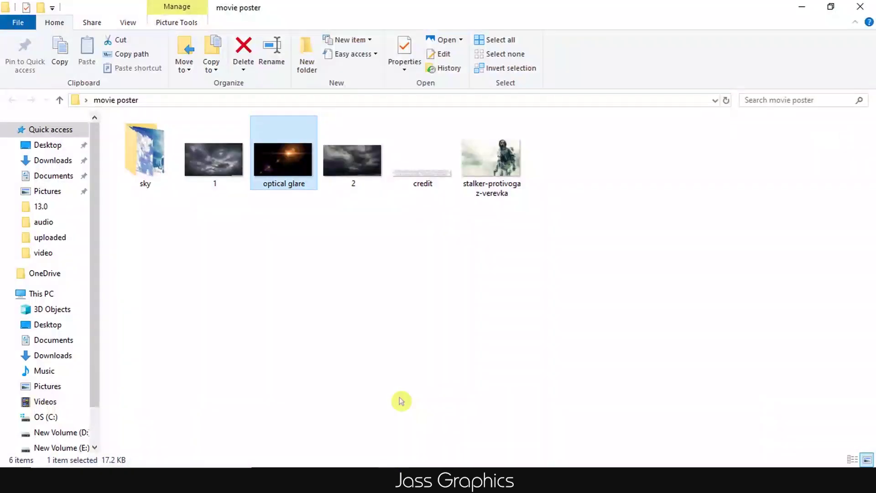
mouse_move(440, 197)
left_mouse_down()
mouse_move(431, 479)
mouse_move(312, 320)
left_mouse_up()
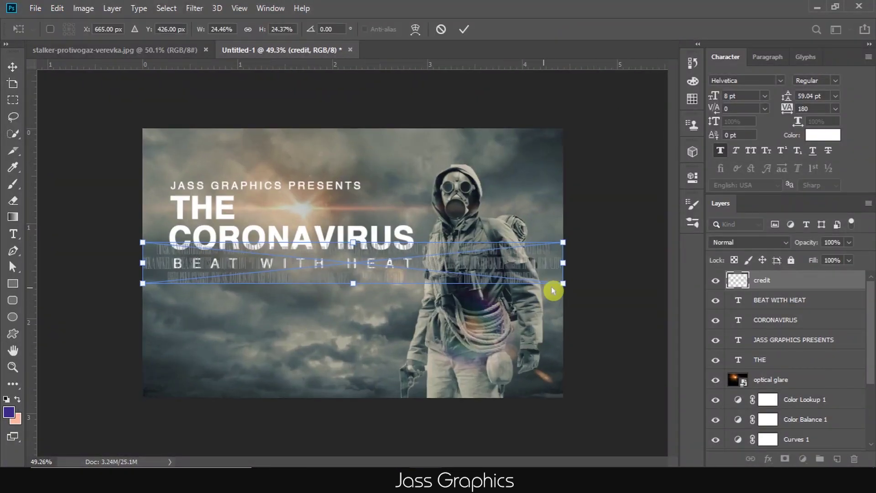
Step: Shrink the credits block and position it along the poster's bottom edge
left_click_drag(563, 283, 505, 280)
left_click_drag(353, 271, 384, 375)
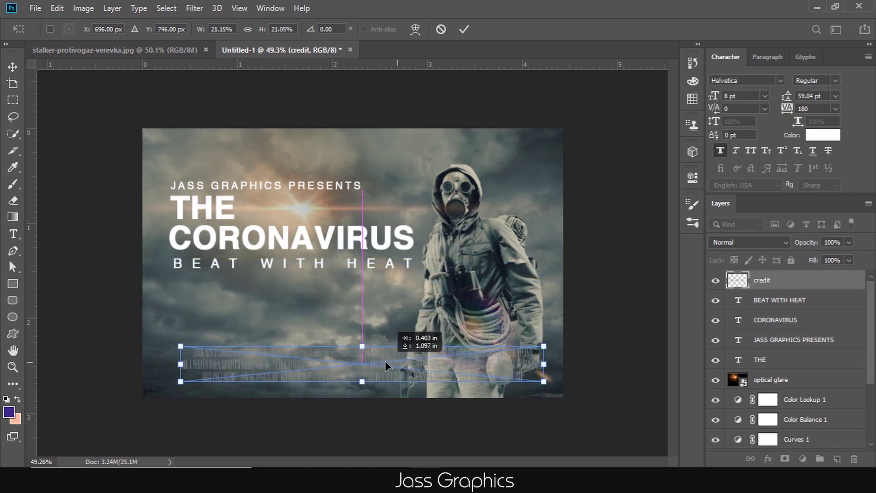
key("Return")
Step: Give the credits layer a white Color Overlay effect
double_click(839, 281)
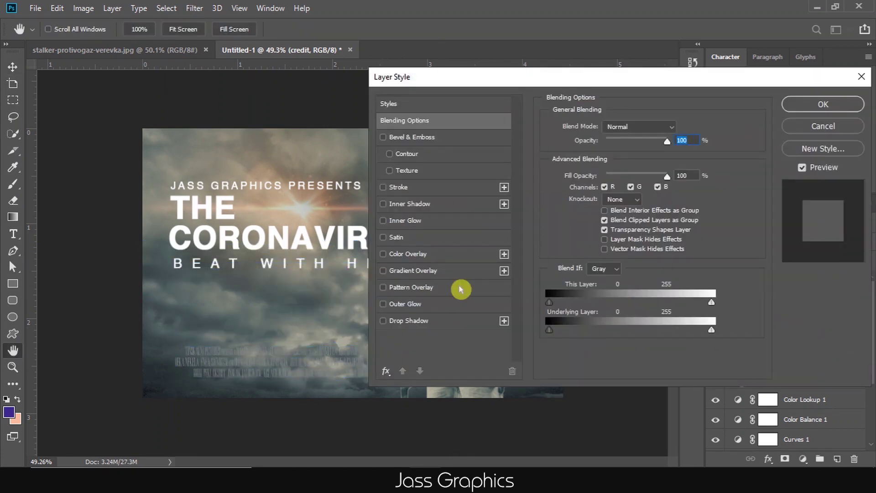
left_click(409, 254)
left_click(673, 134)
left_click(821, 36)
left_click(822, 104)
scroll(611, 311, "down", 3)
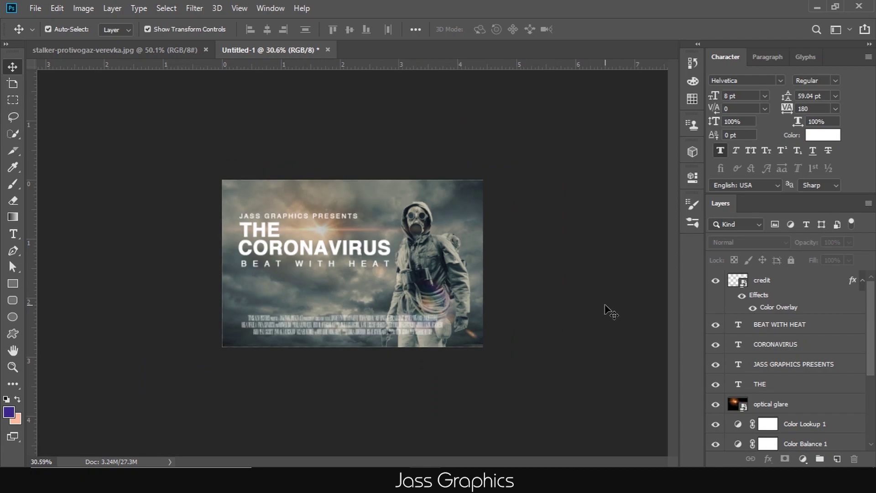
scroll(557, 315, "up", 2)
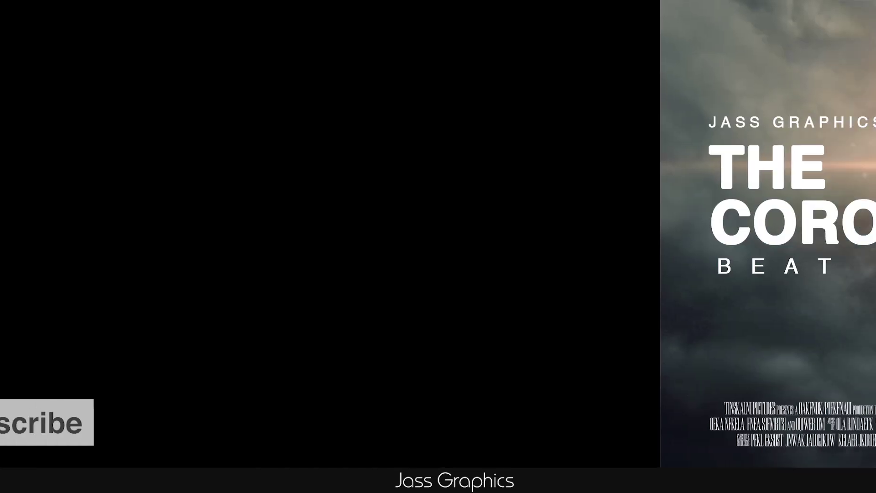